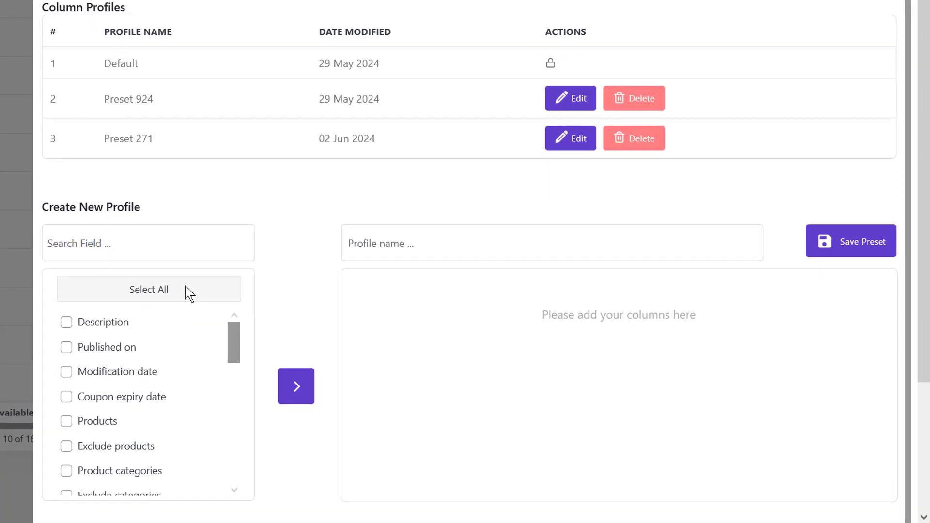
Step: Search the new profile's fields for "date" and add Modification date and Coupon expiry date as its columns
click(120, 250)
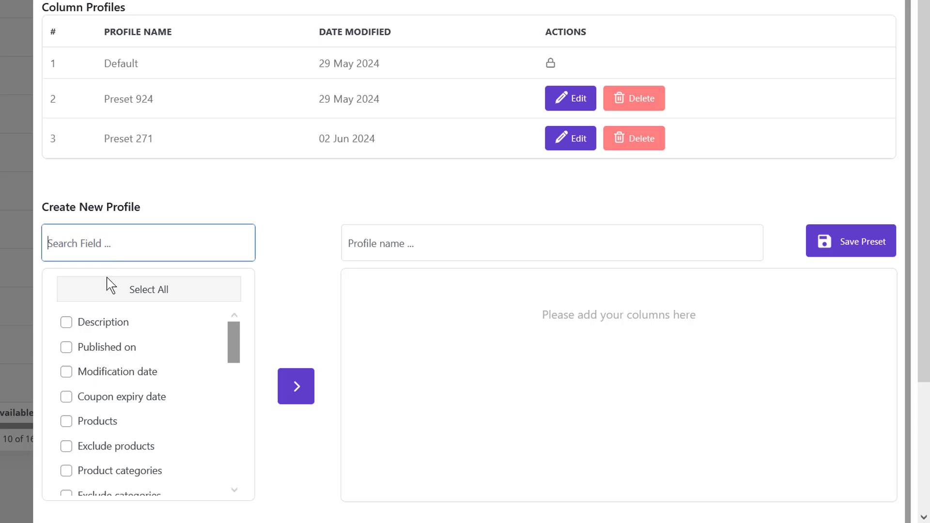
scroll(112, 352, down, 8)
scroll(112, 353, up, 10)
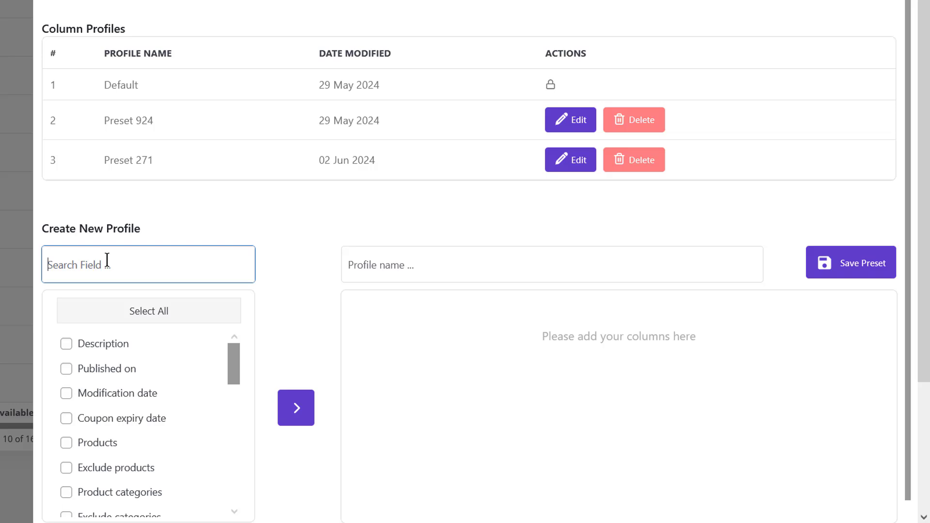
text(date)
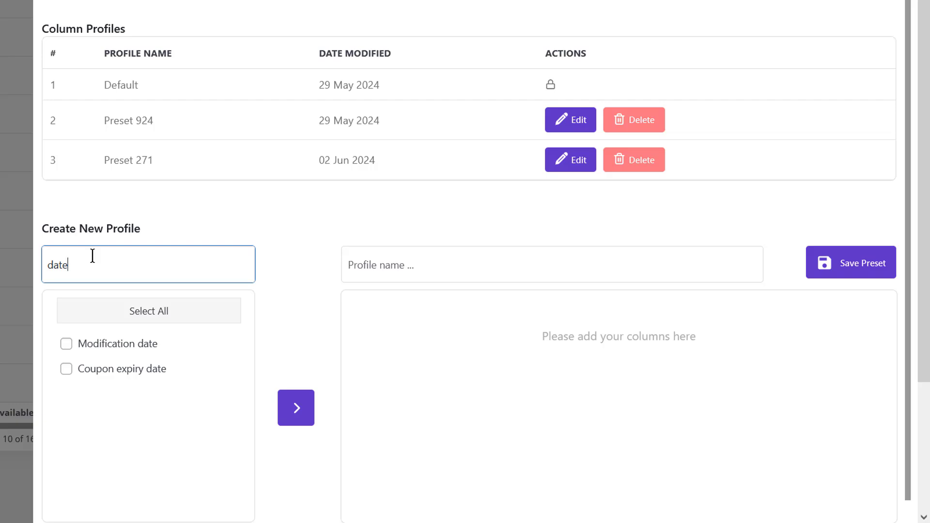
click(68, 344)
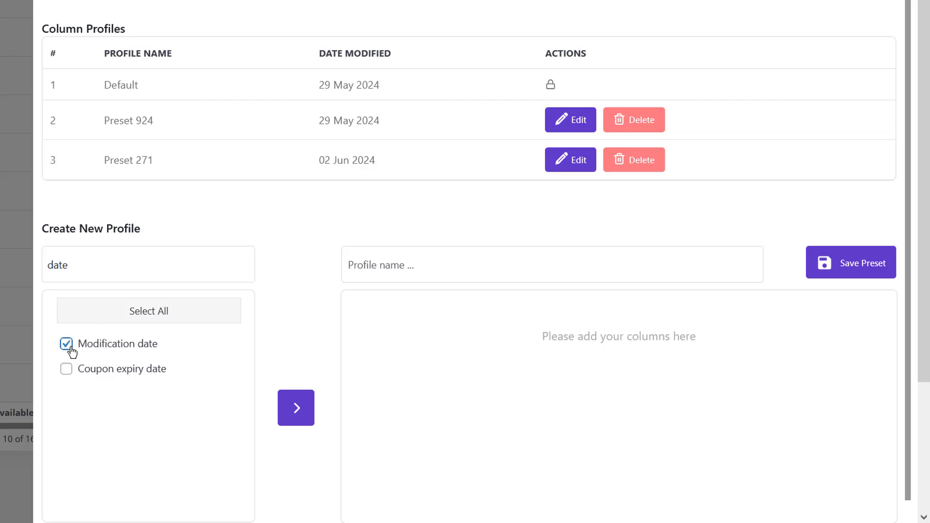
click(65, 372)
click(299, 414)
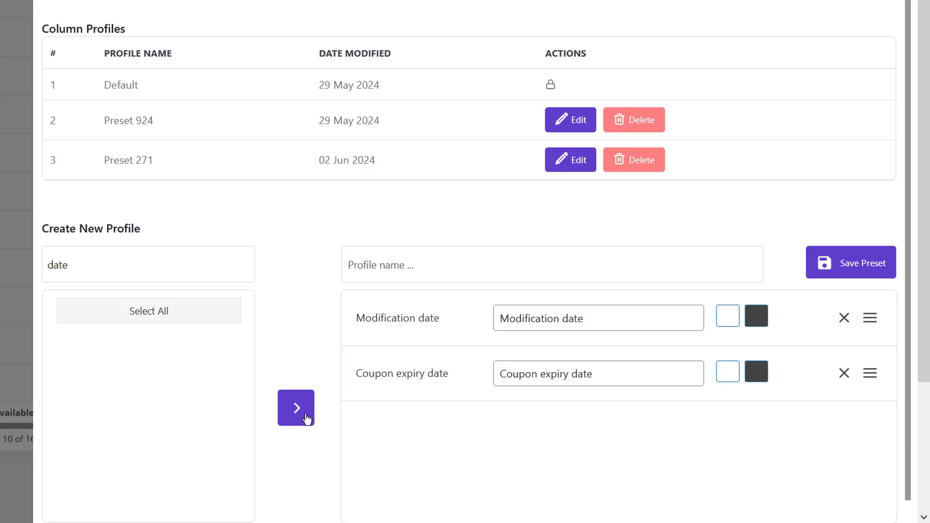
Step: Name the new profile "coupon date" and try swapping the order of its two columns
click(428, 263)
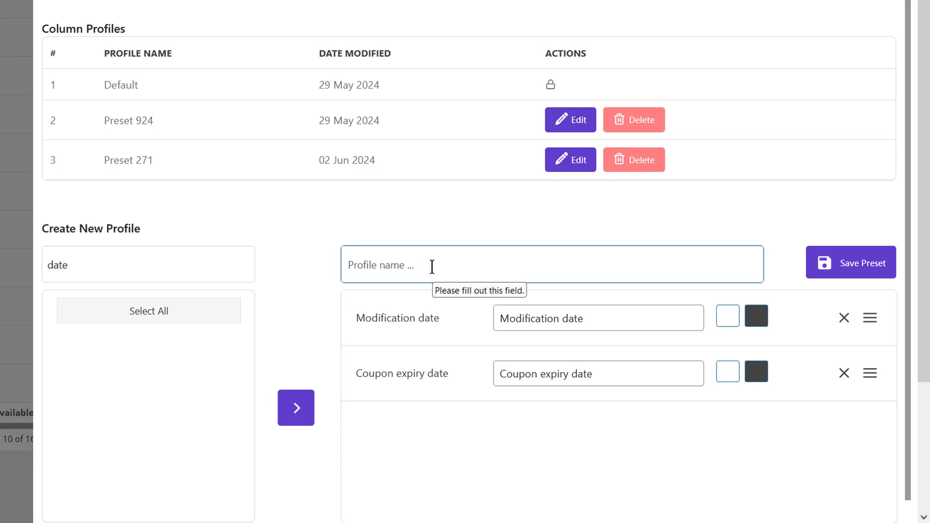
text(coupon date)
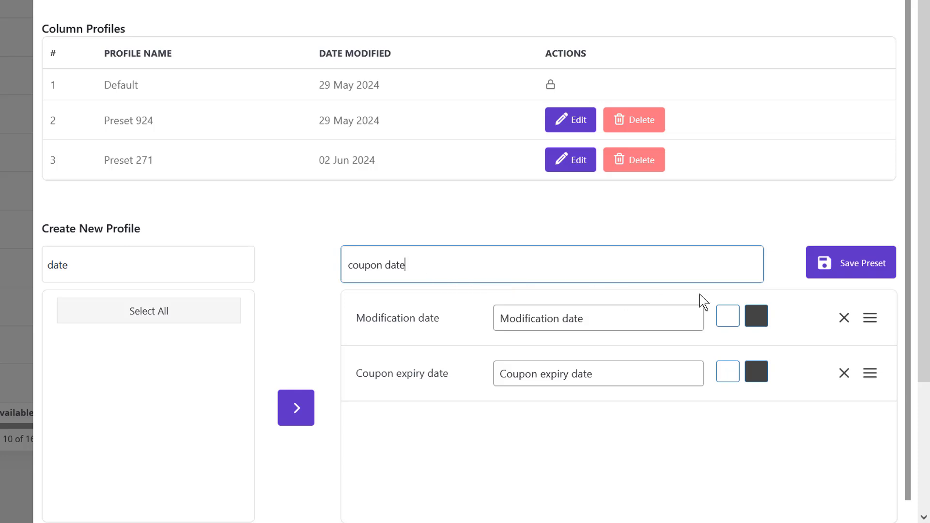
drag(874, 322, 882, 382)
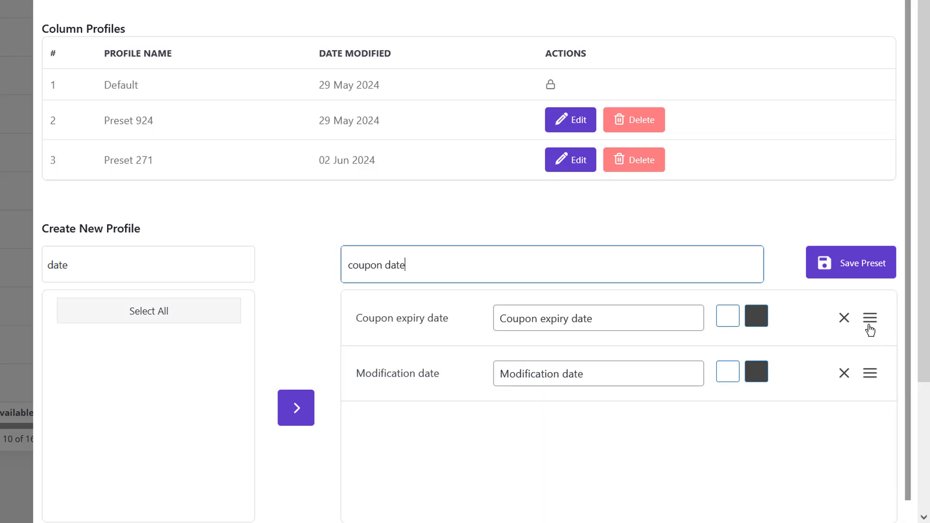
drag(870, 326, 873, 386)
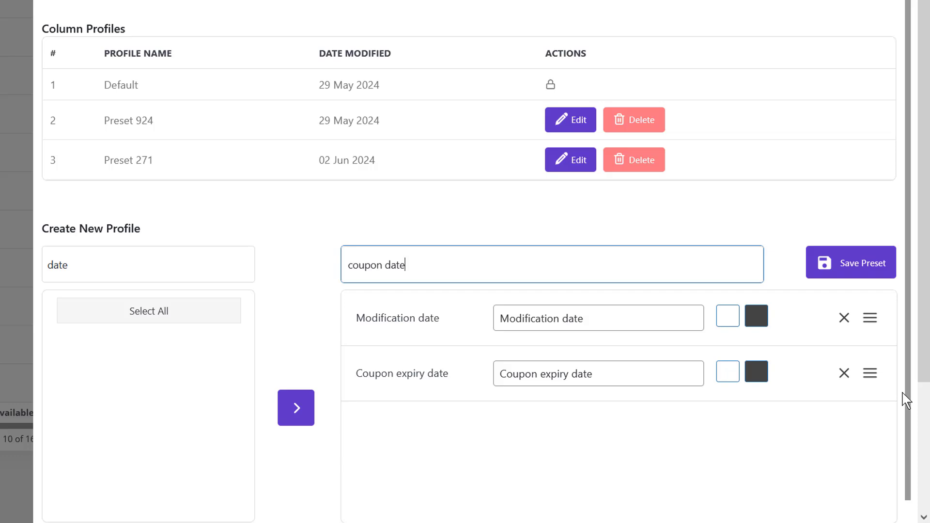
Step: Set the Modification date column's background colour to green and its text colour to purple, and save the preset
click(727, 316)
click(818, 459)
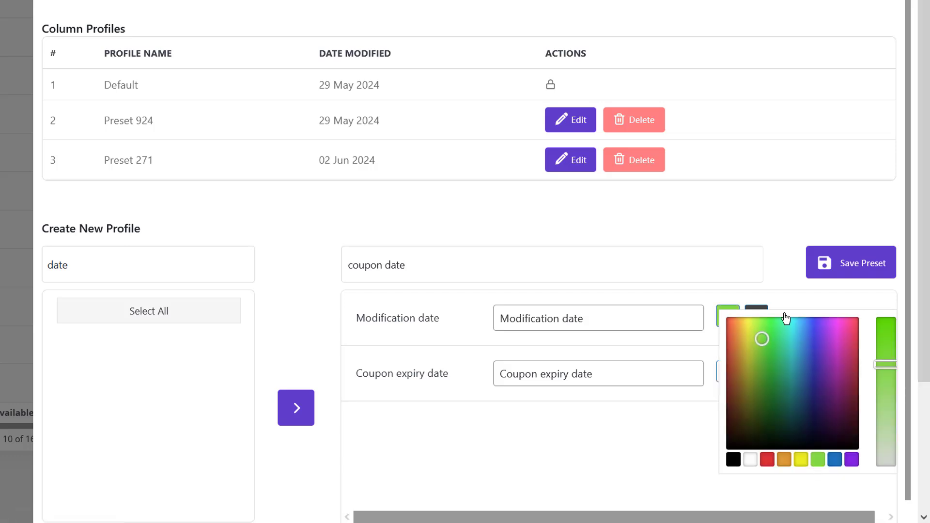
click(756, 315)
click(880, 459)
click(702, 435)
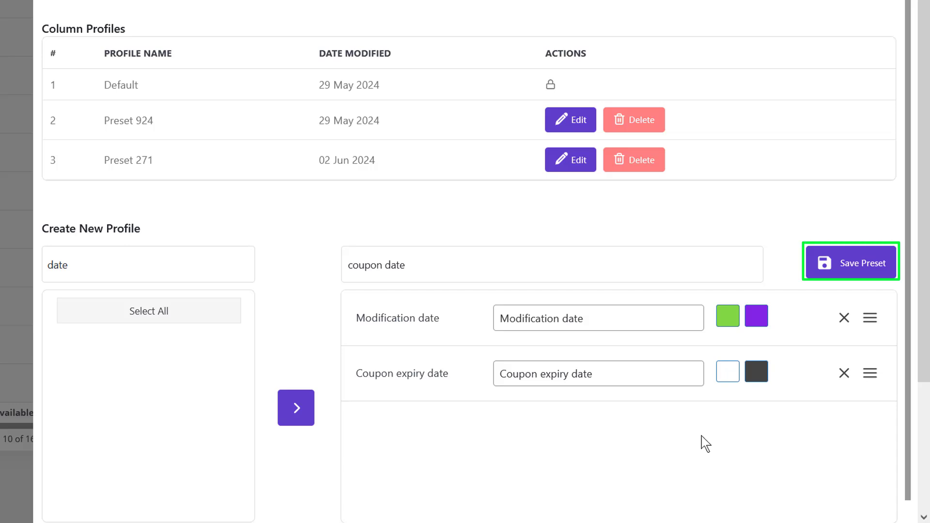
click(832, 260)
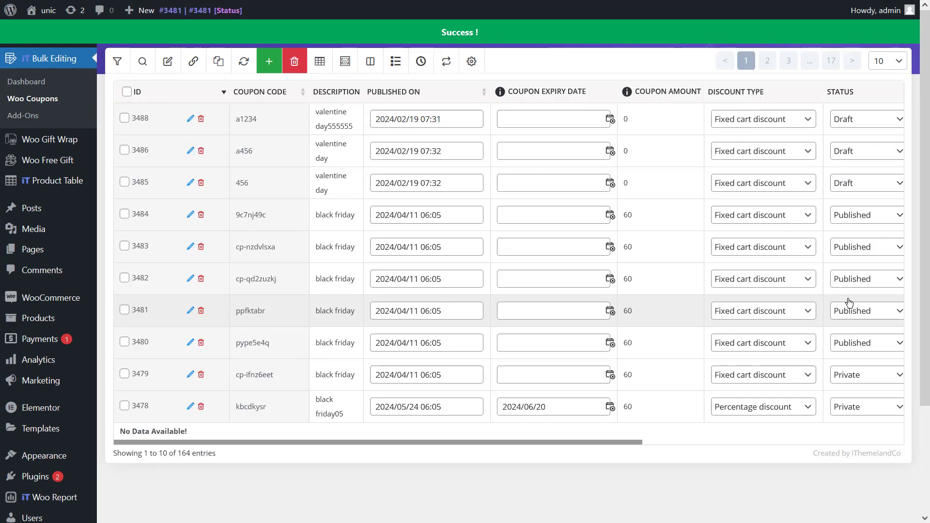
Step: Edit the saved "coupon date" profile in the column manager and set the Coupon expiry date column's background colour to orange
click(370, 61)
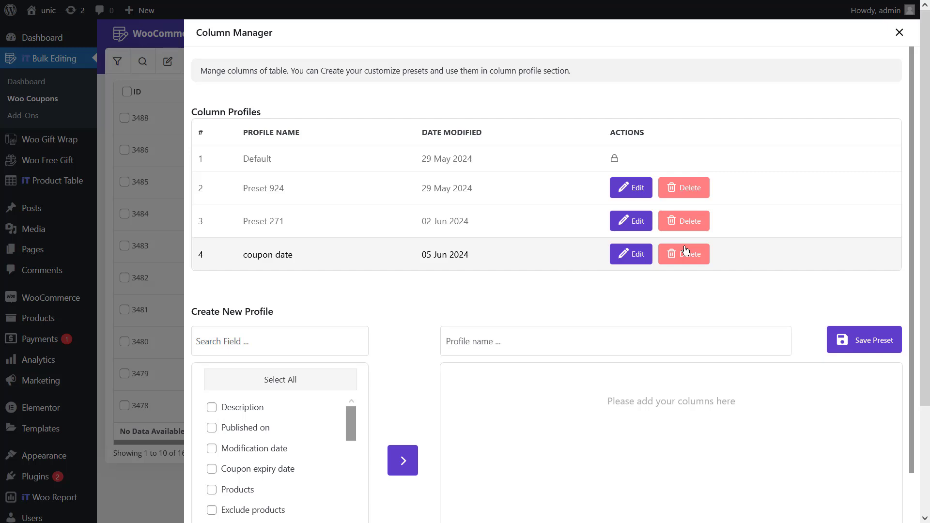
click(629, 255)
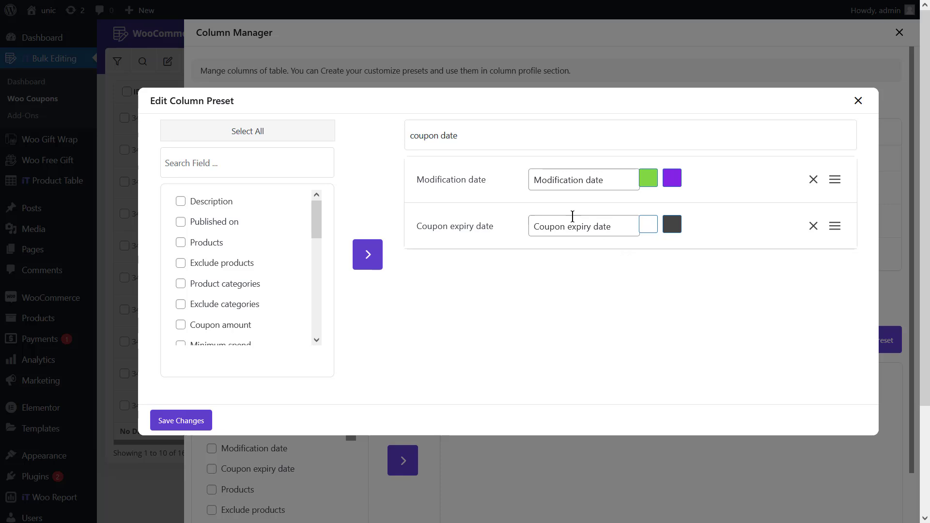
click(458, 133)
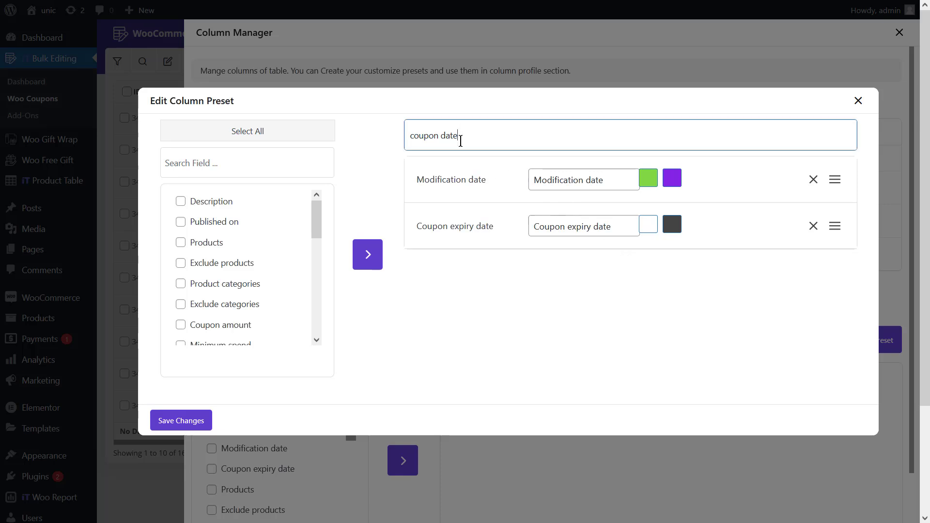
click(469, 227)
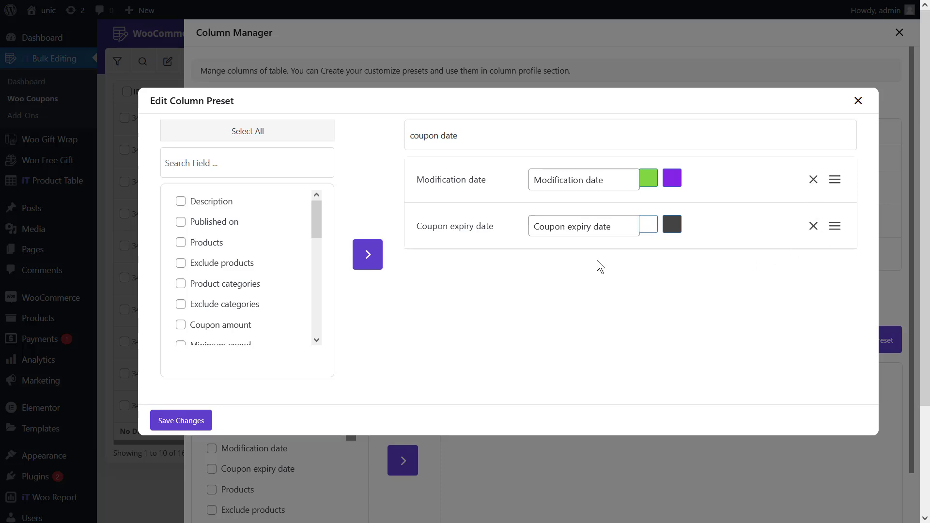
click(648, 226)
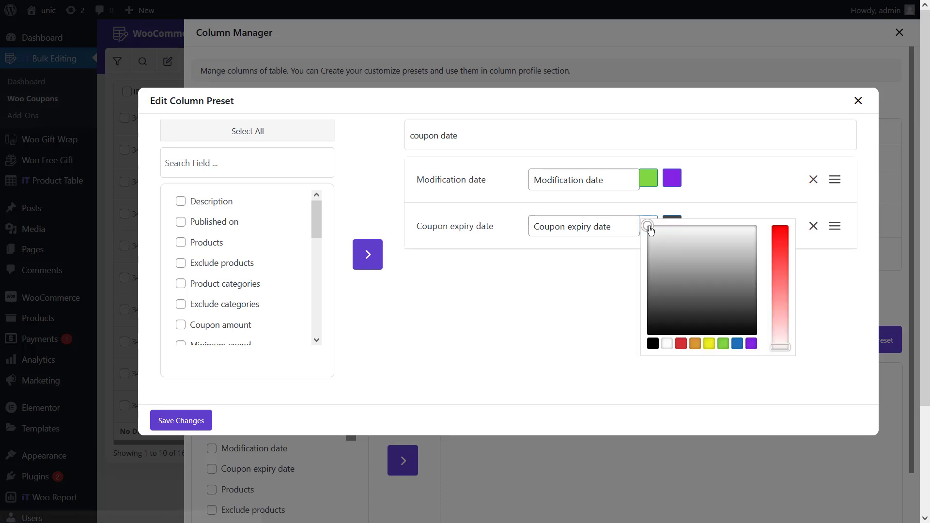
click(695, 344)
click(603, 313)
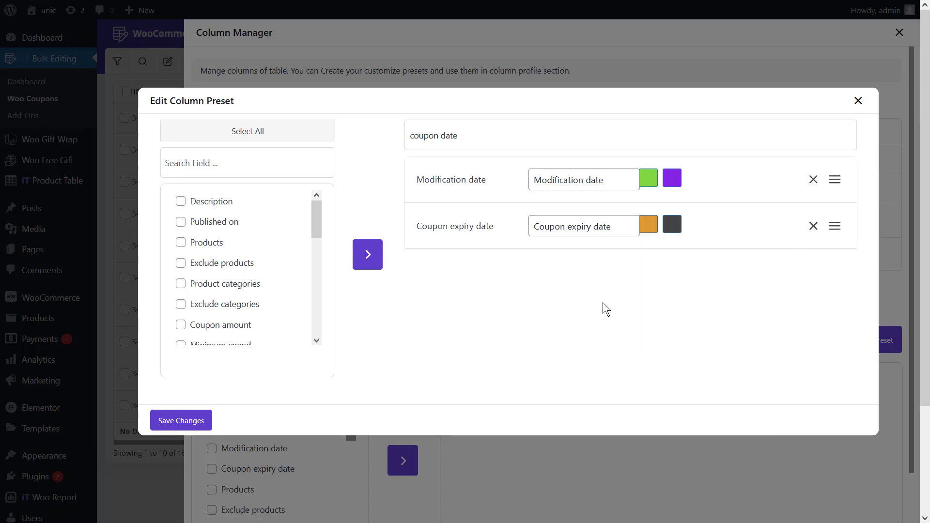
Step: Try moving Coupon expiry date above Modification date and save the changes to the edited profile
drag(835, 225, 834, 181)
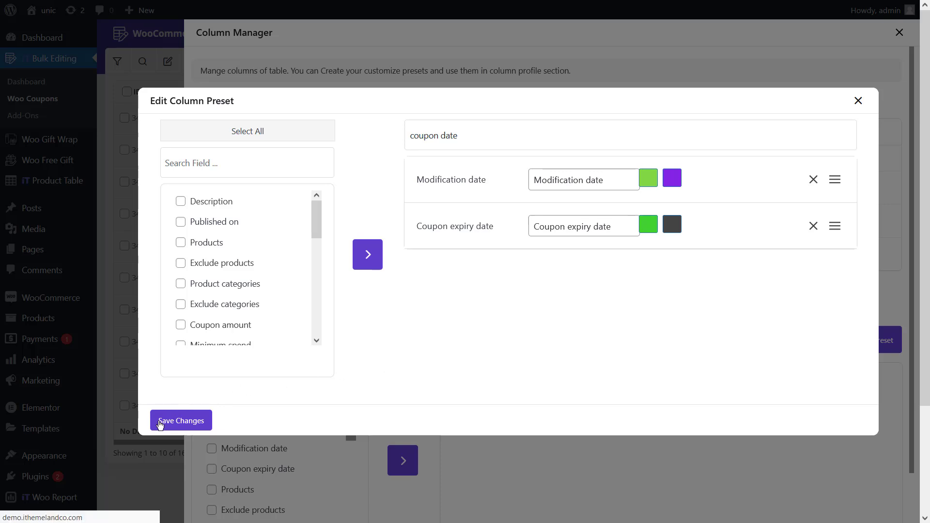
click(175, 420)
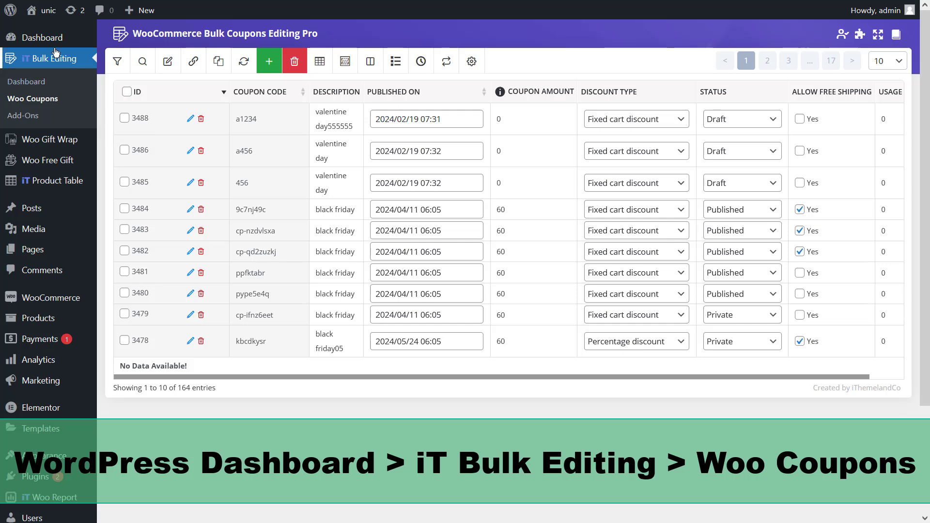
Step: Load the "coupon date" preset in the column profiles and apply it to the coupons table
mouse_move(54, 48)
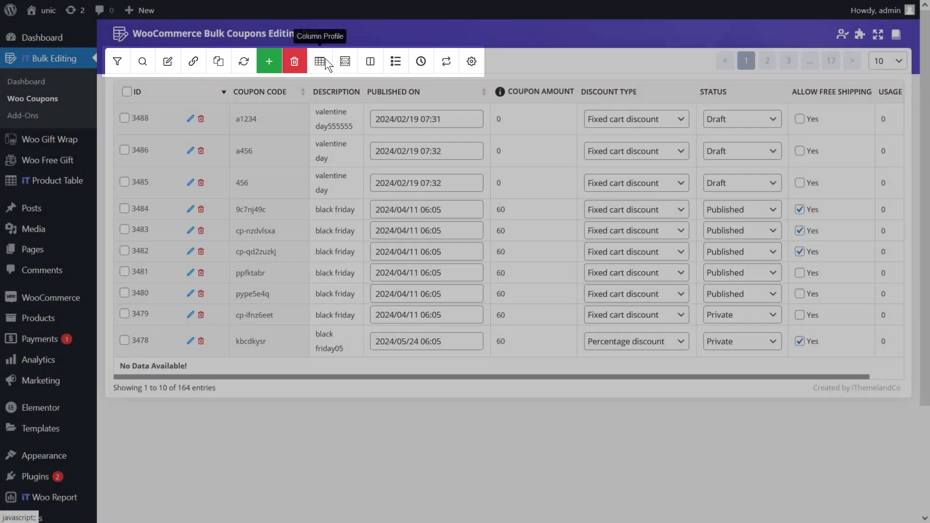
click(322, 61)
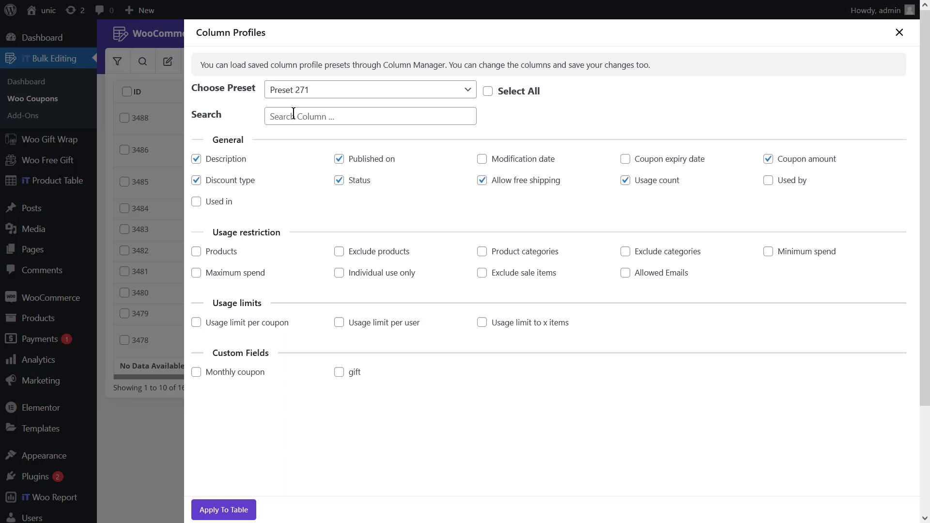
click(299, 92)
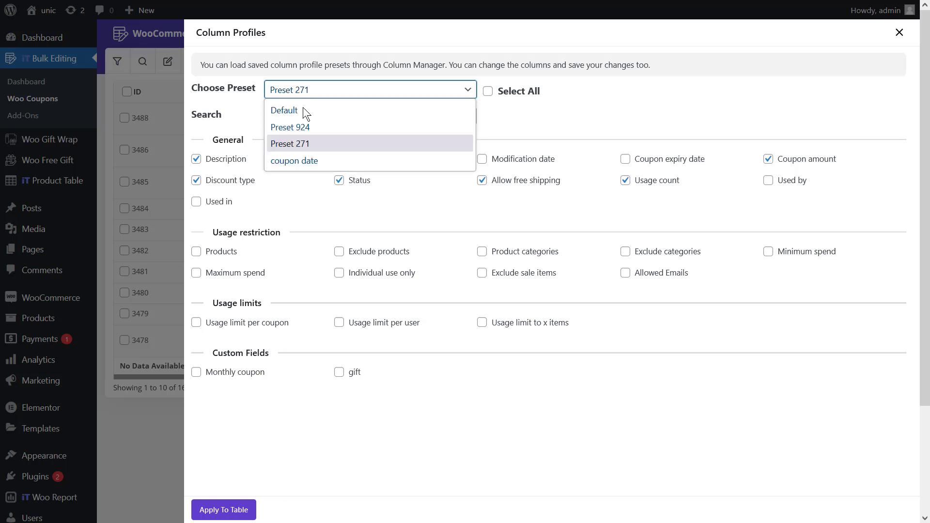
click(318, 160)
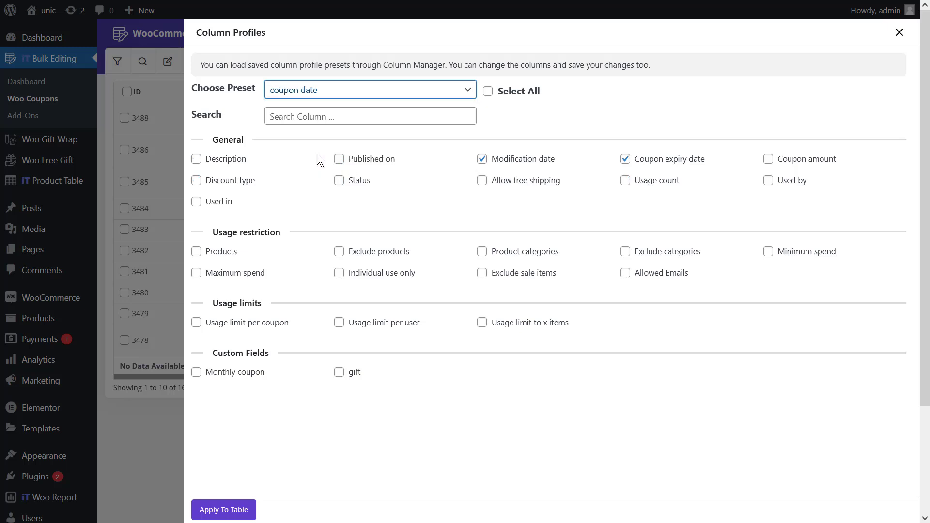
click(228, 513)
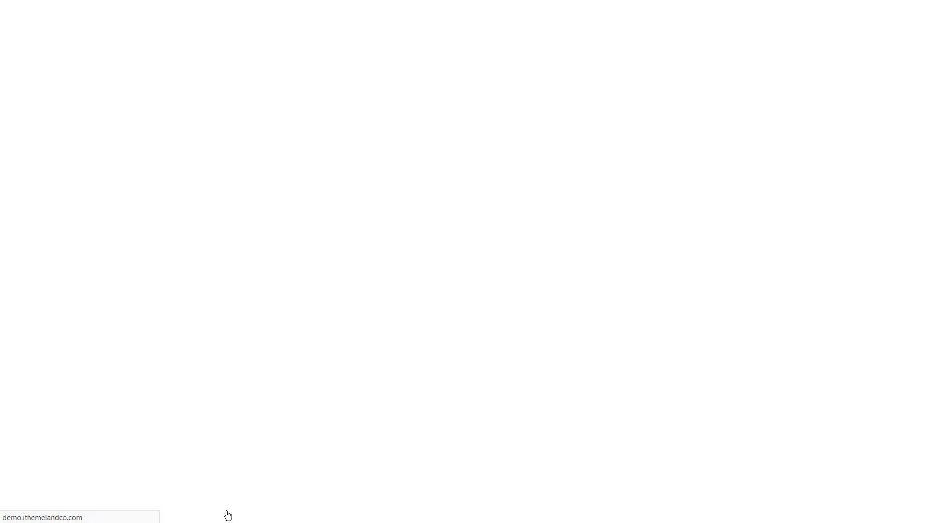